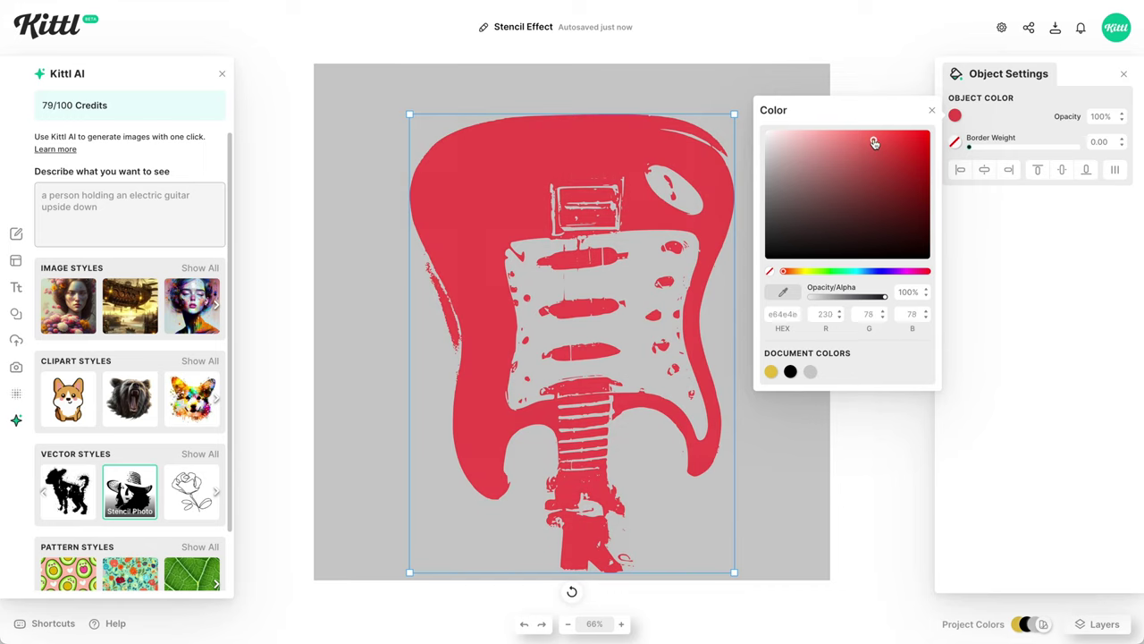
Step: Select the guitar photo and drag its Saturation down to -24%
left_click(873, 275)
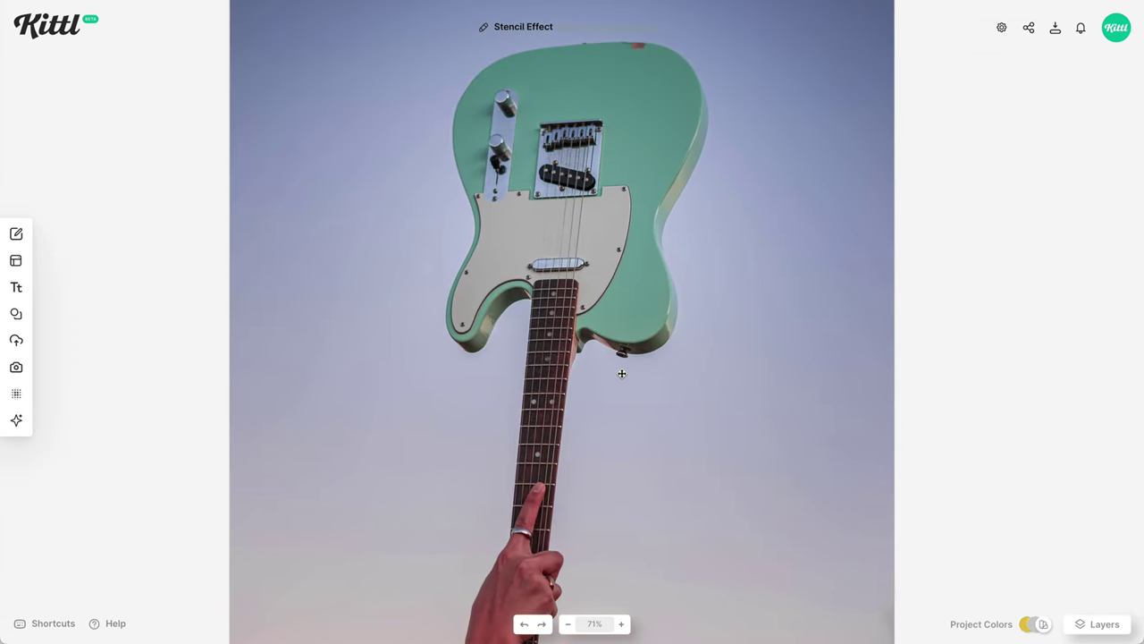
left_click(625, 370)
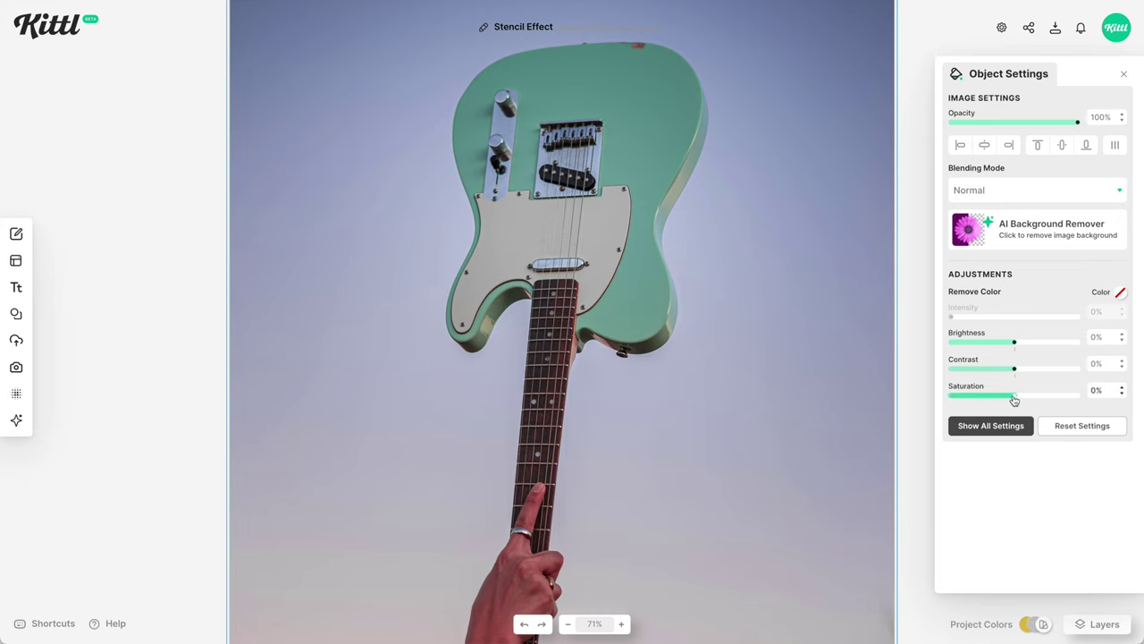
left_click_drag(1017, 401, 942, 400)
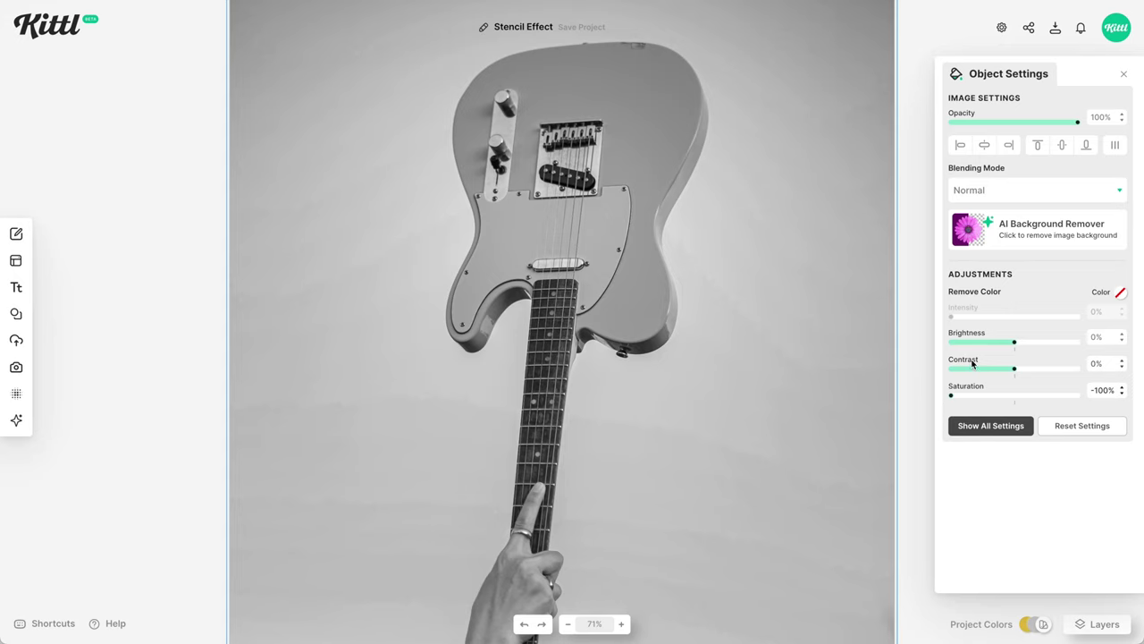
Step: Raise the guitar photo's Contrast to 100% and begin lowering its Brightness
left_click_drag(1015, 372, 1080, 374)
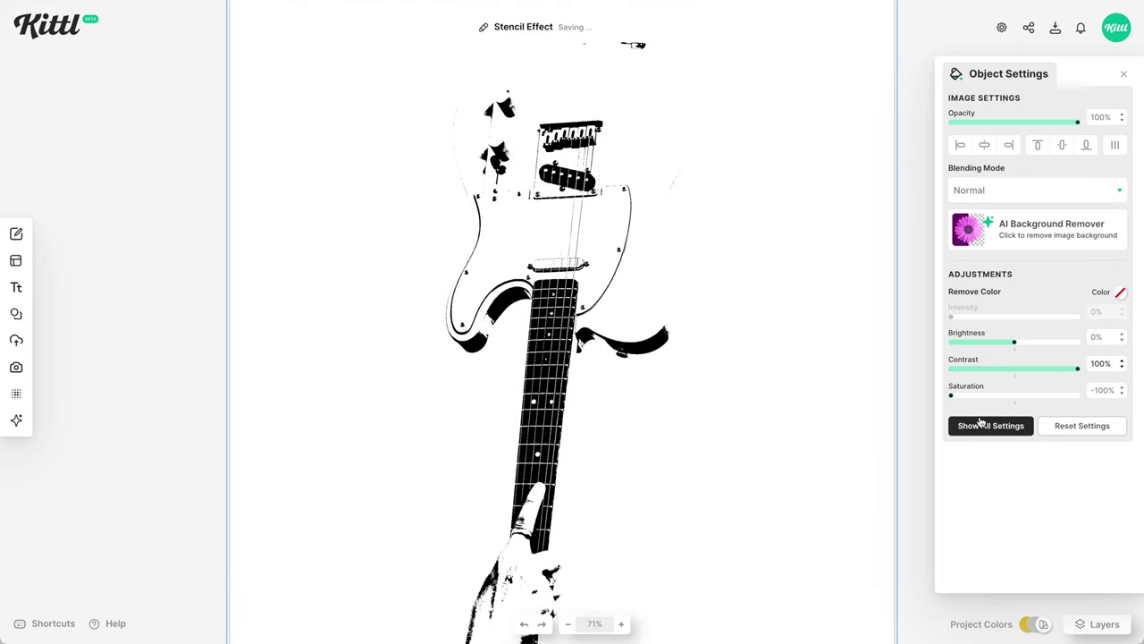
key("shift+1")
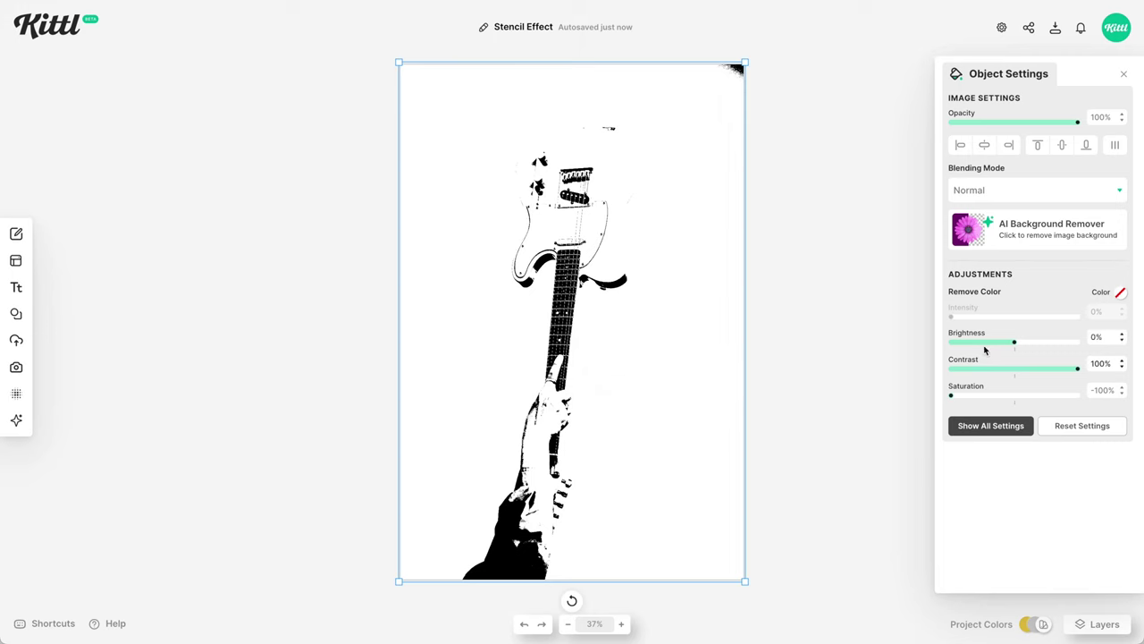
left_click_drag(1012, 349, 999, 349)
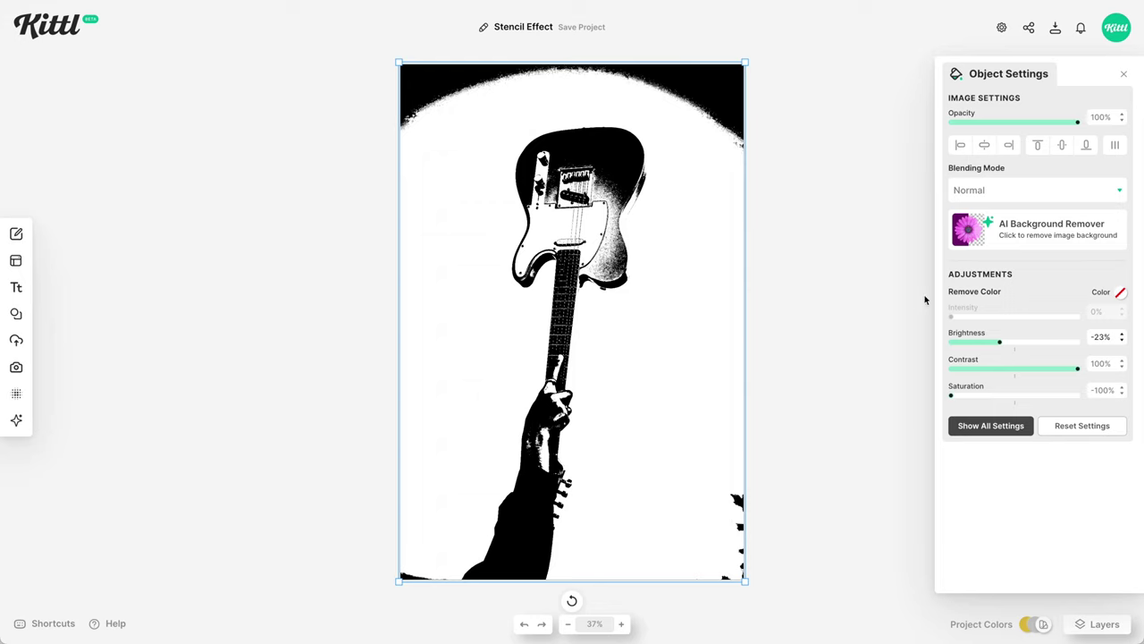
Step: Strip the guitar photo's background with the AI Background Remover
left_click(1028, 240)
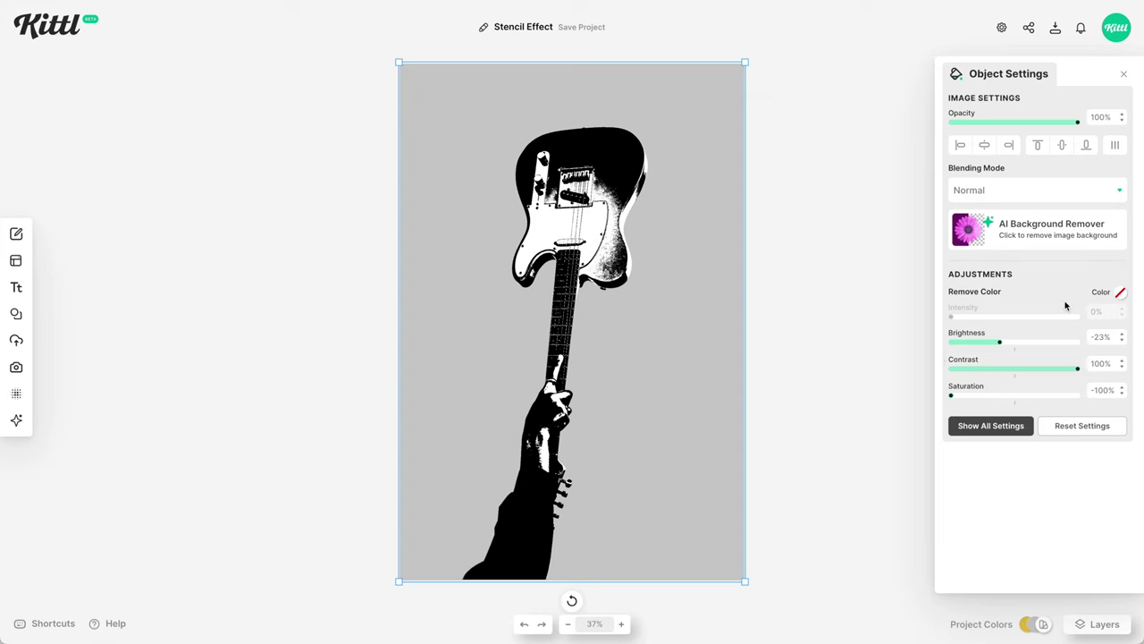
Step: Sample white from the guitar as the Remove Color and enable colour removal
left_click(1120, 293)
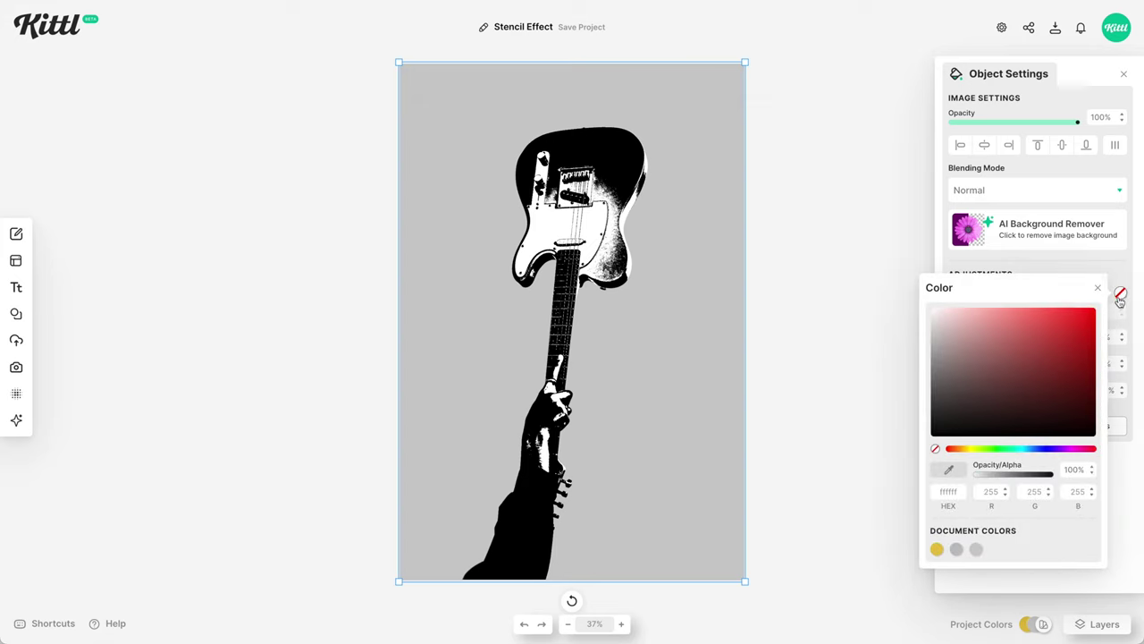
left_click(949, 471)
left_click(553, 225)
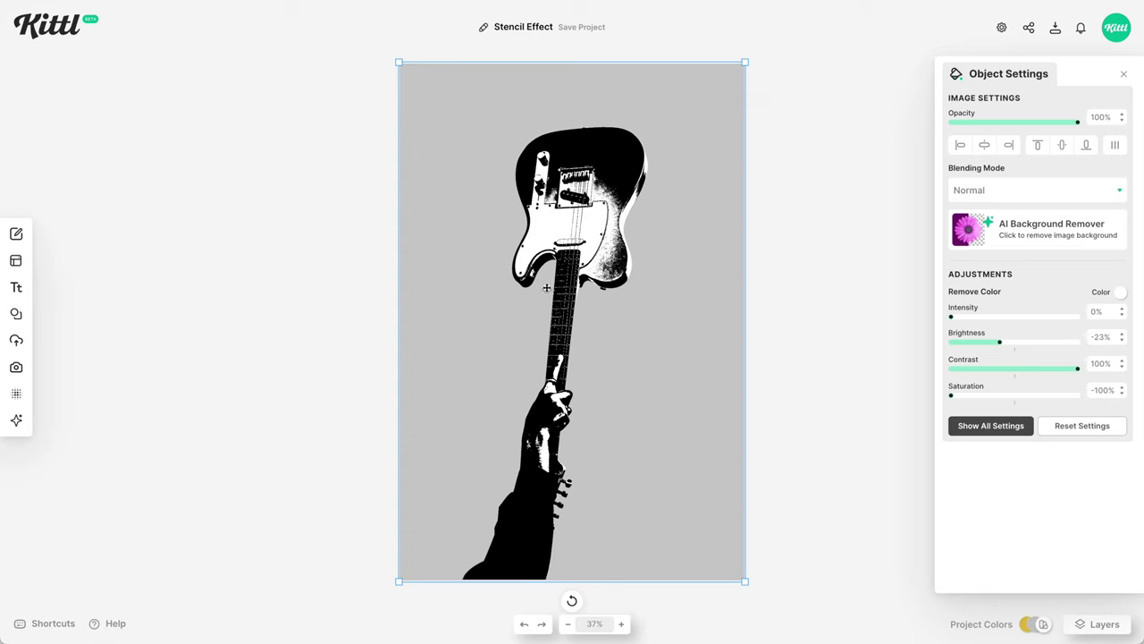
left_click(1118, 300)
Step: Tune removal Intensity to about 67% and drop Brightness to -100% for a solid black stencil
left_click_drag(953, 320, 1041, 324)
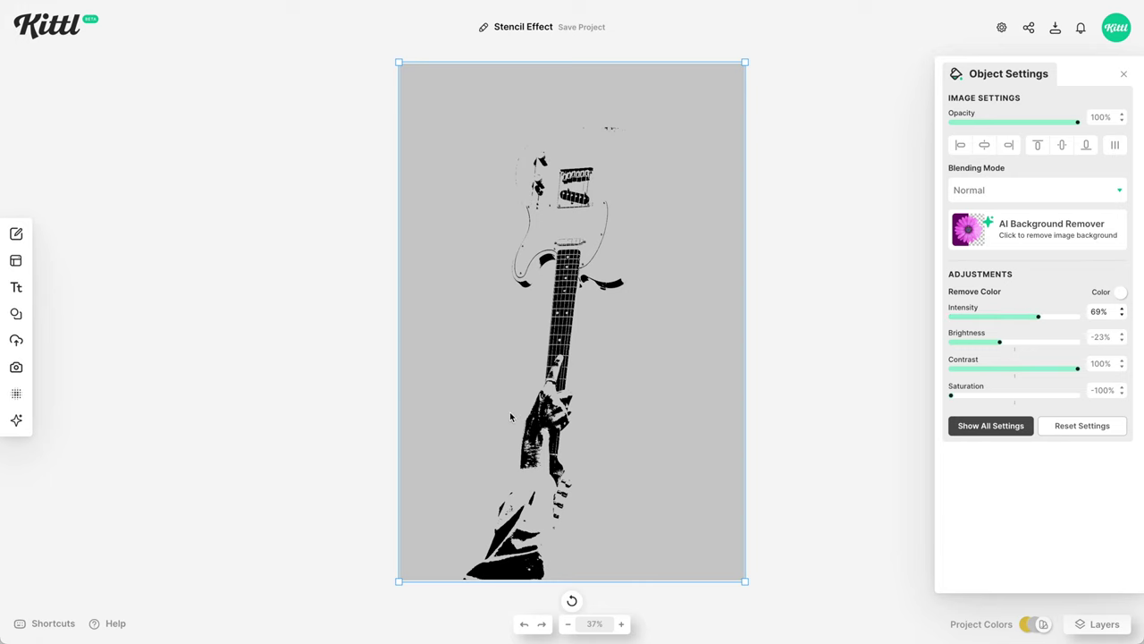
scroll(510, 411, "up", 5, "ctrl")
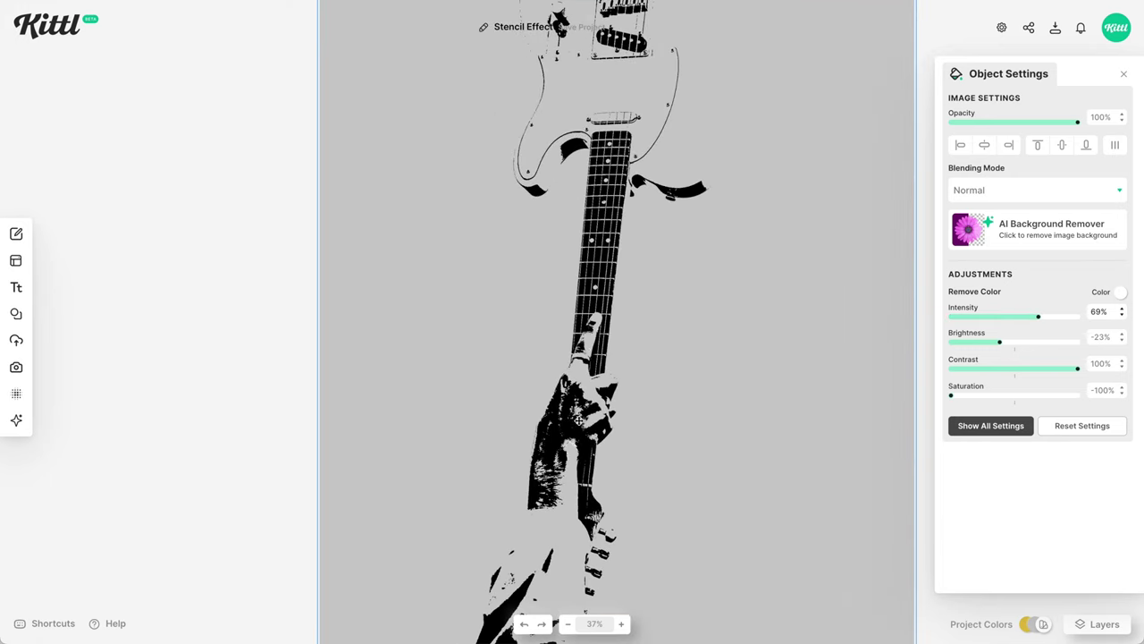
scroll(640, 420, "up", 3)
left_click_drag(1000, 341, 973, 341)
mouse_move(1040, 318)
left_mouse_down()
mouse_move(1012, 319)
mouse_move(990, 350)
mouse_move(959, 342)
mouse_move(1032, 319)
left_mouse_up()
left_click_drag(972, 348, 949, 351)
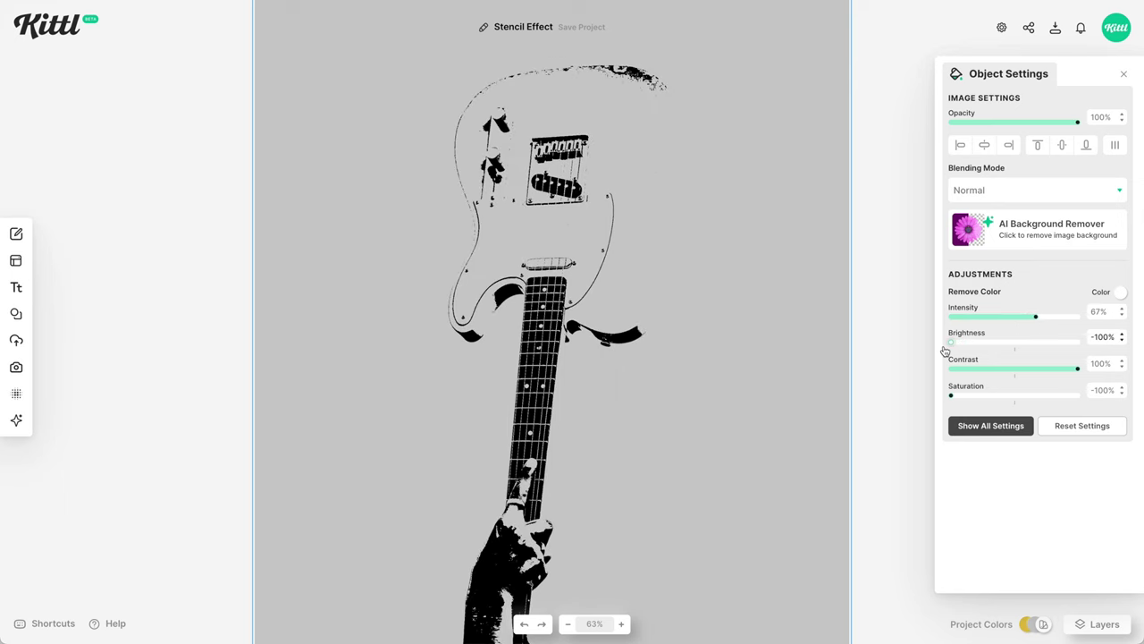
left_click_drag(1038, 319, 1013, 323)
left_click(840, 409)
key("shift+1")
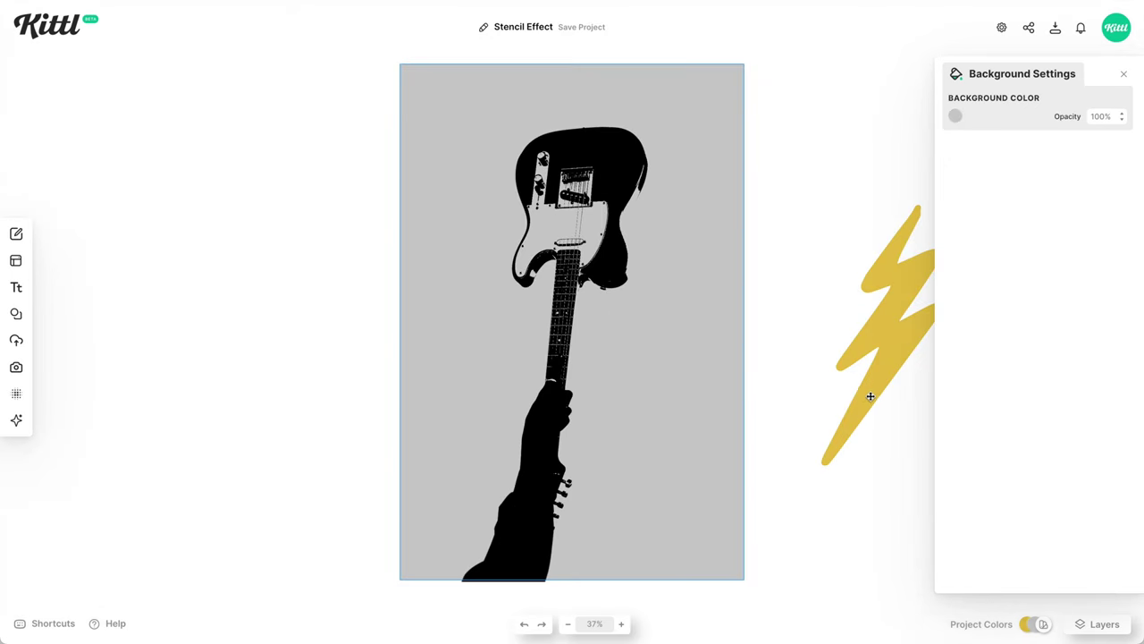
Step: Move the yellow lightning bolt onto the guitar and send it behind the stencil
left_click_drag(869, 397, 851, 391)
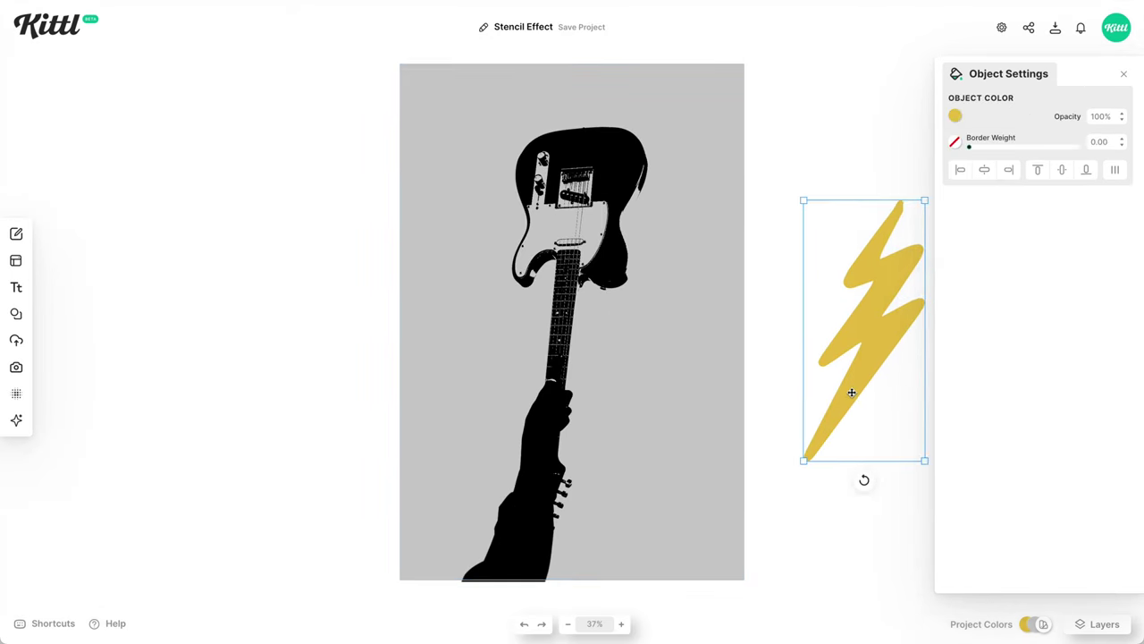
left_click_drag(889, 340, 610, 348)
right_click(611, 348)
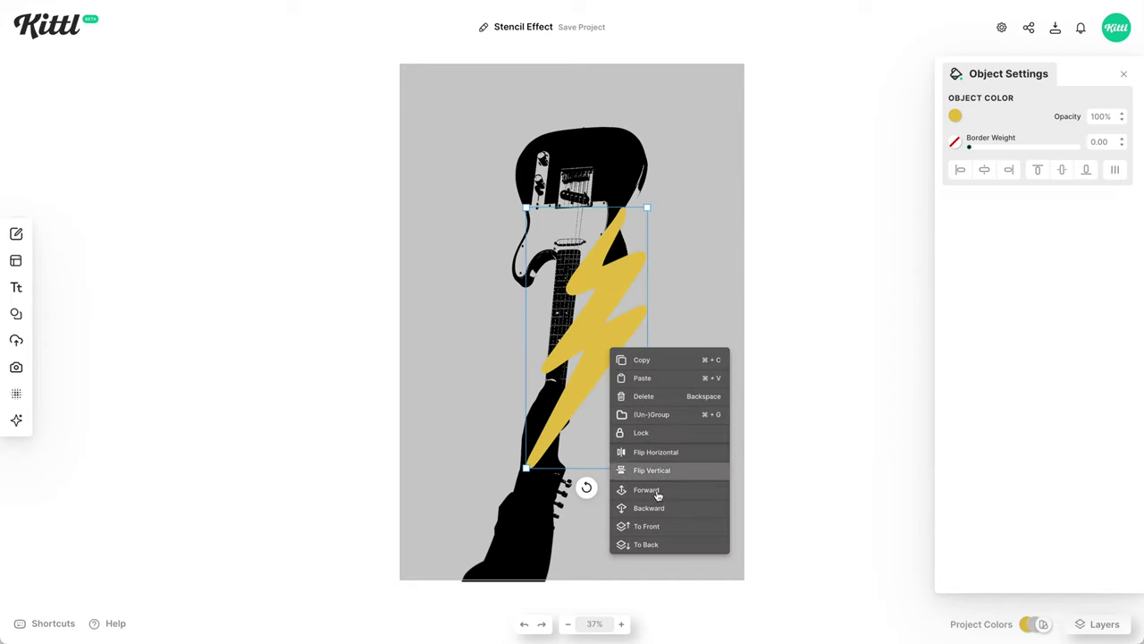
left_click(660, 543)
Step: Shift the bolt up and left so it shows beside the guitar, then deselect
left_click_drag(605, 369, 581, 289)
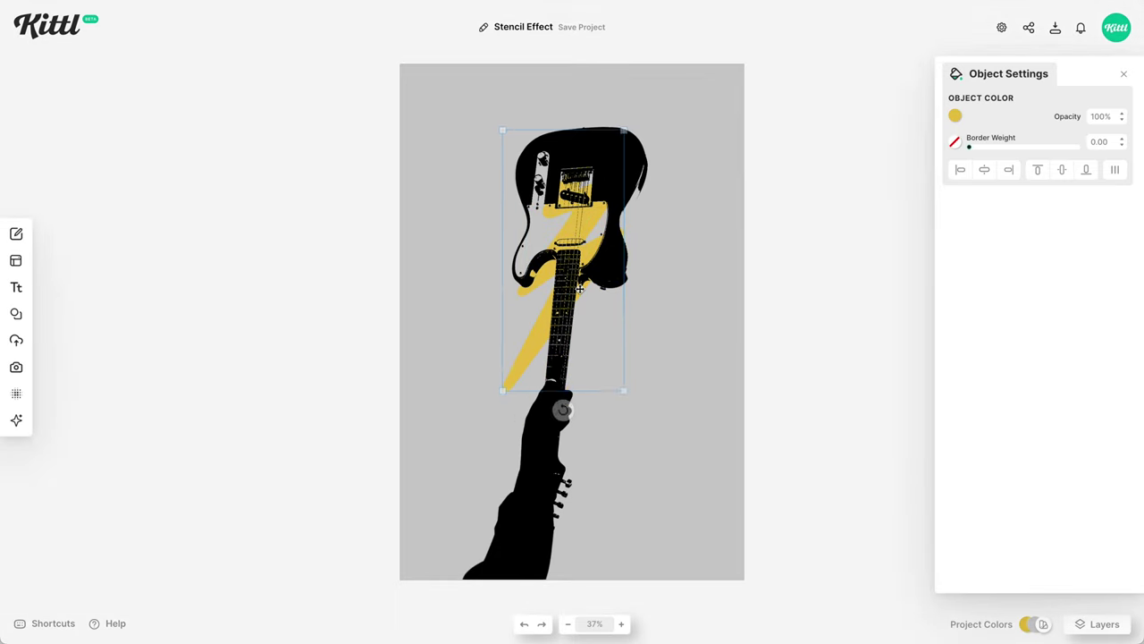
scroll(580, 289, "up", 5)
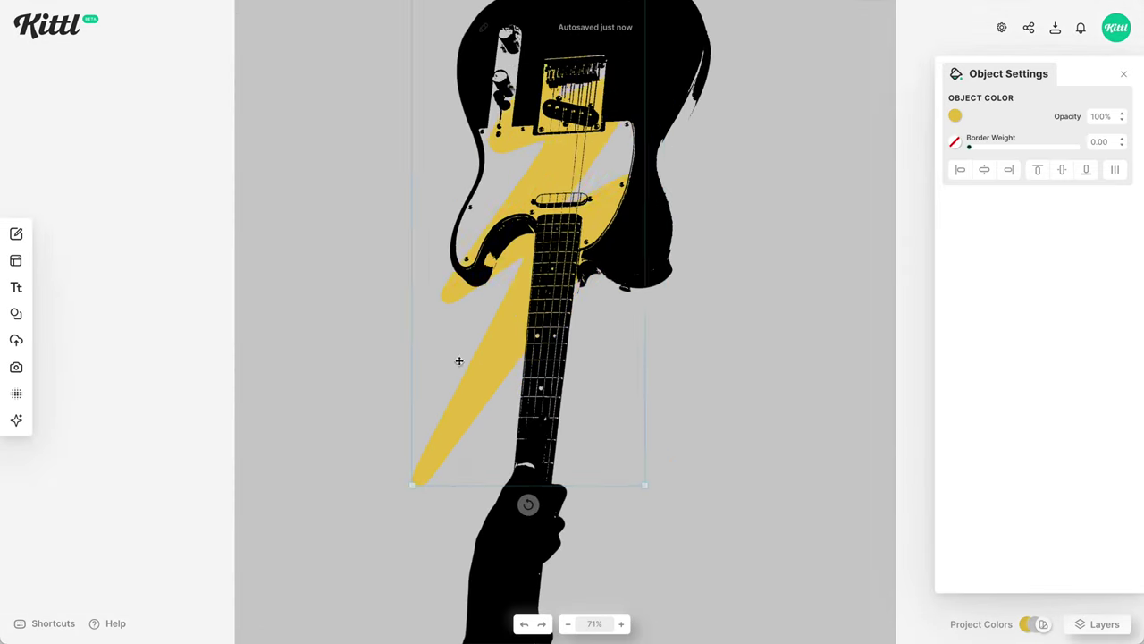
left_click_drag(458, 360, 398, 360)
left_click(715, 275)
scroll(715, 275, "up", 2)
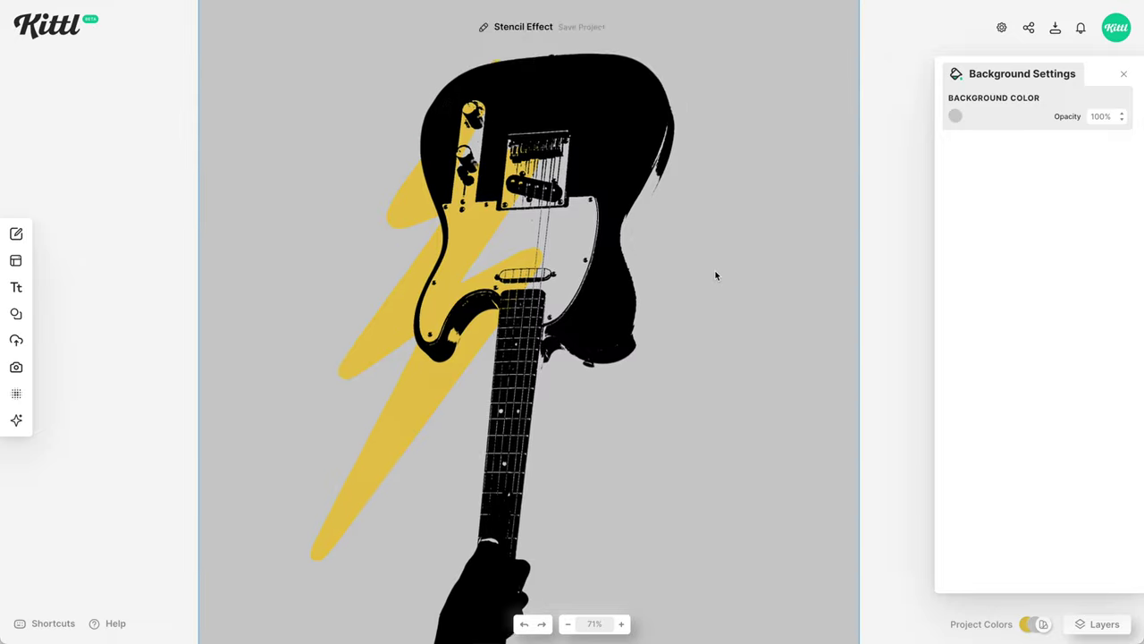
scroll(716, 274, "up", 1)
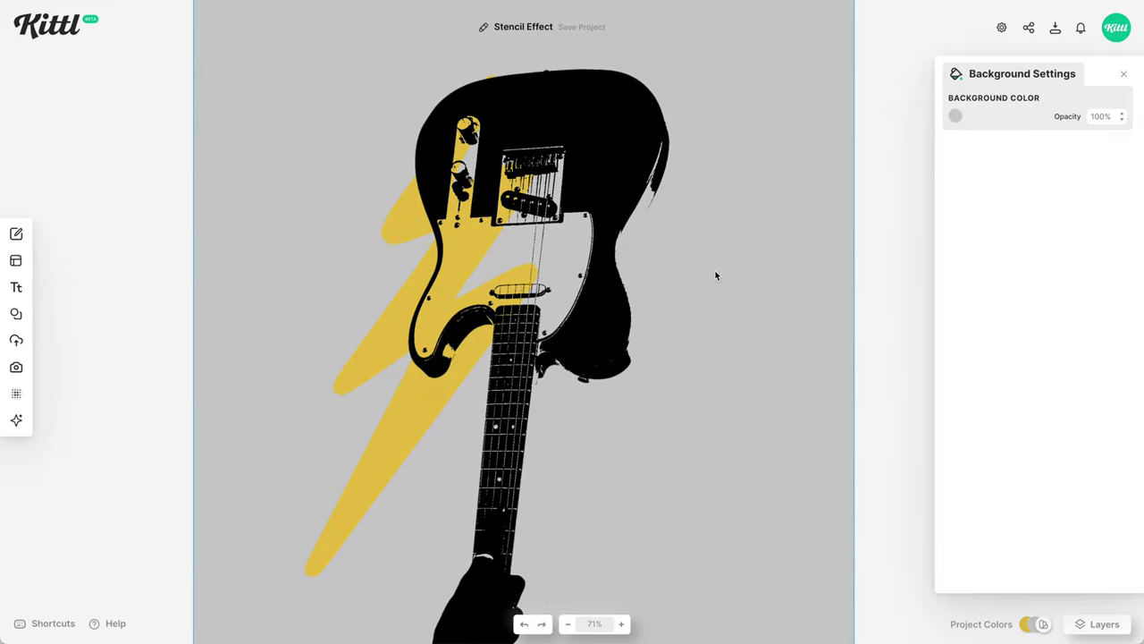
scroll(715, 275, "down", 5)
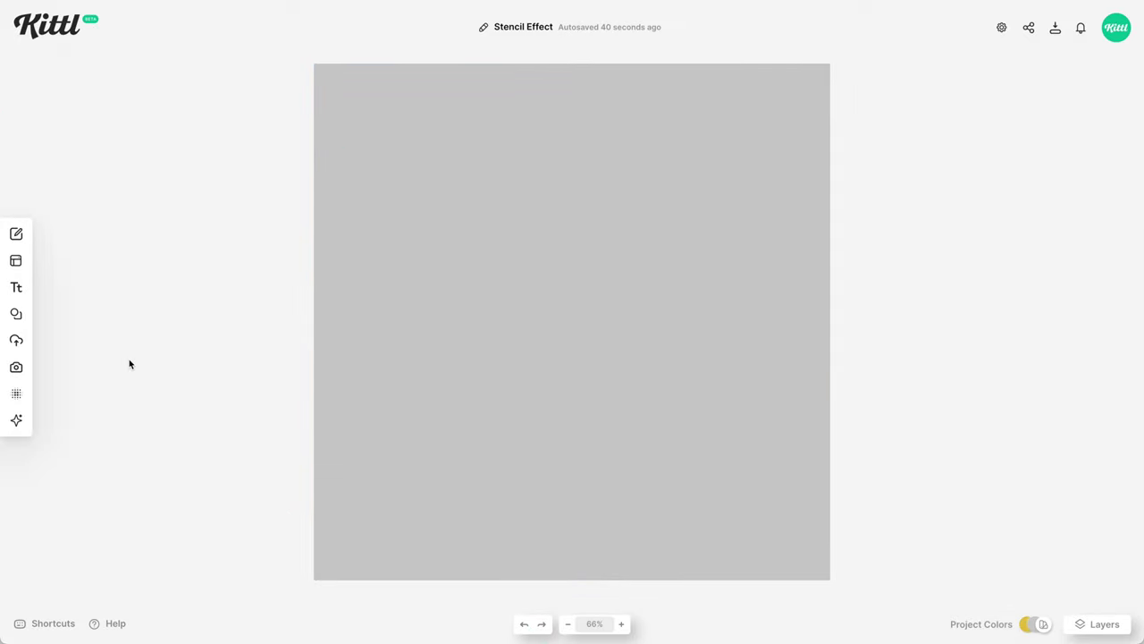
Step: In Kittl AI, enter the prompt 'a person holding an electric guitar upside down' and browse Vector Styles
left_click(18, 421)
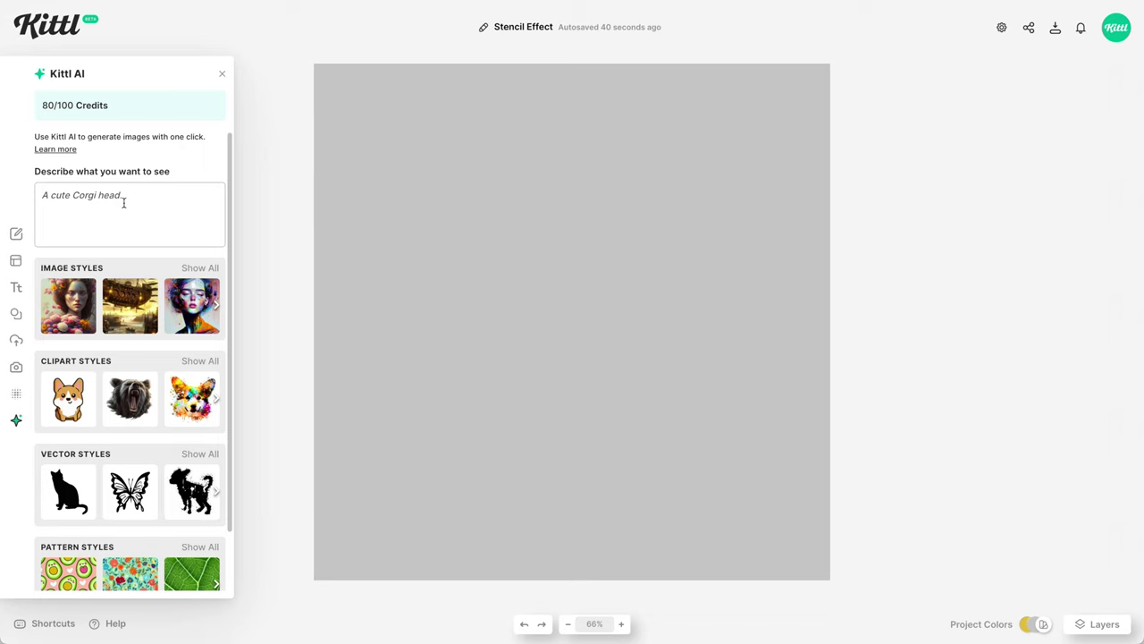
left_click(123, 203)
type("a")
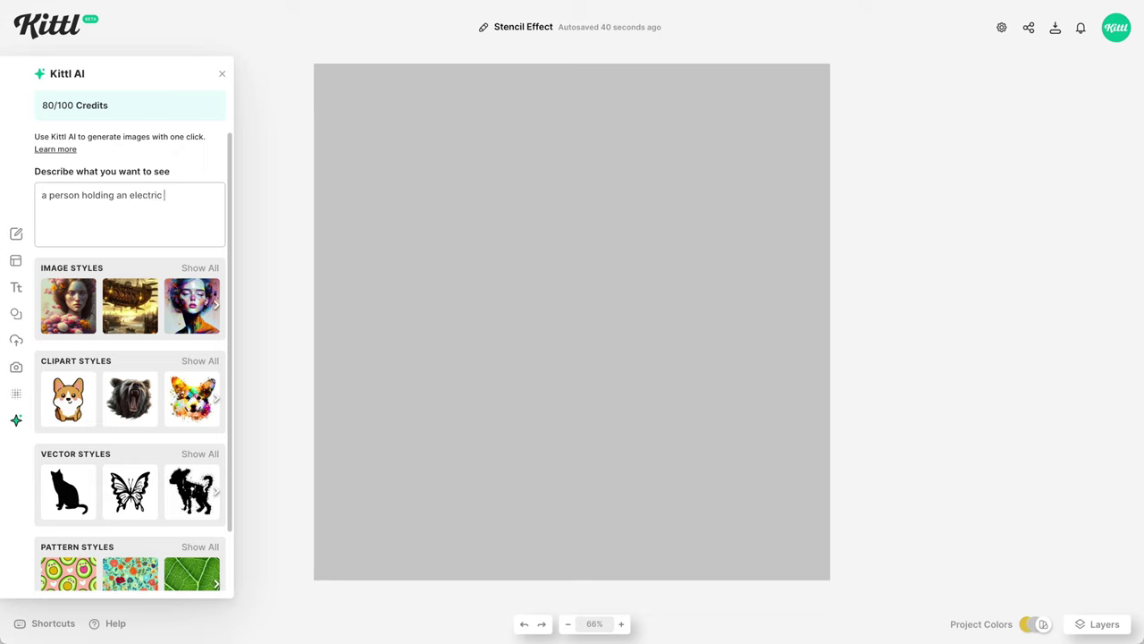
type("person holding an electric guitar upside down")
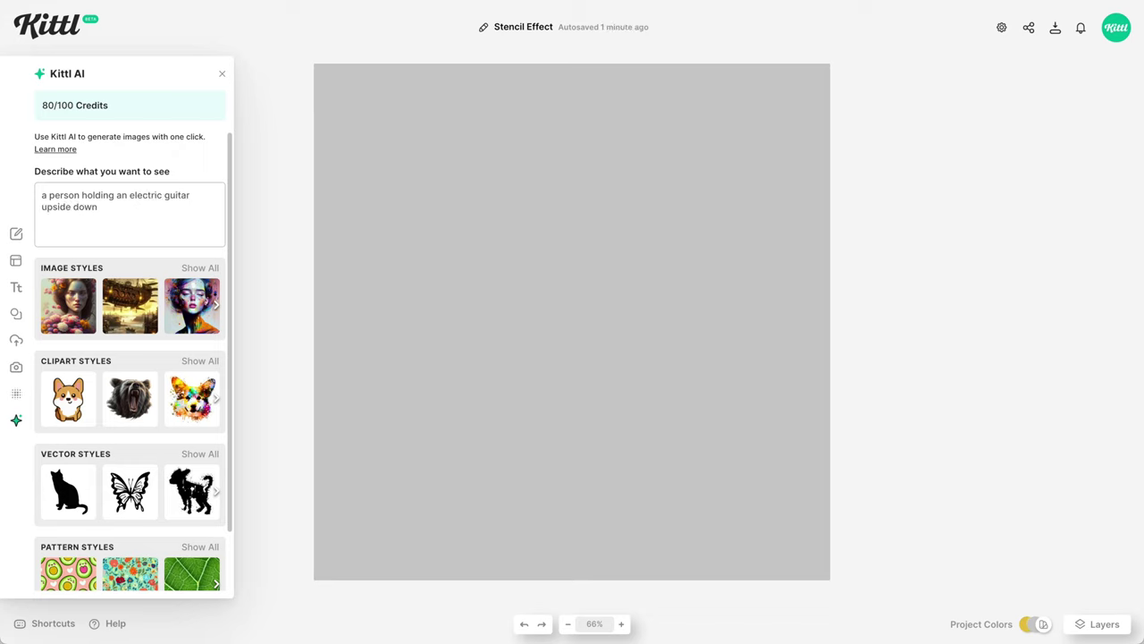
scroll(141, 261, "down", 1)
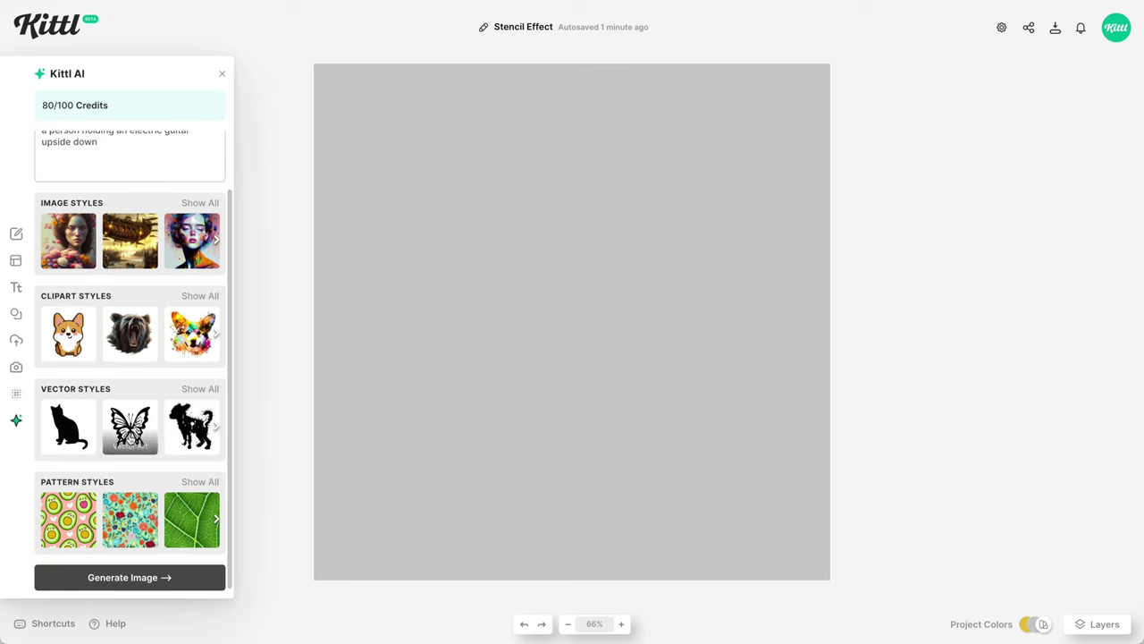
scroll(129, 438, "right", 3)
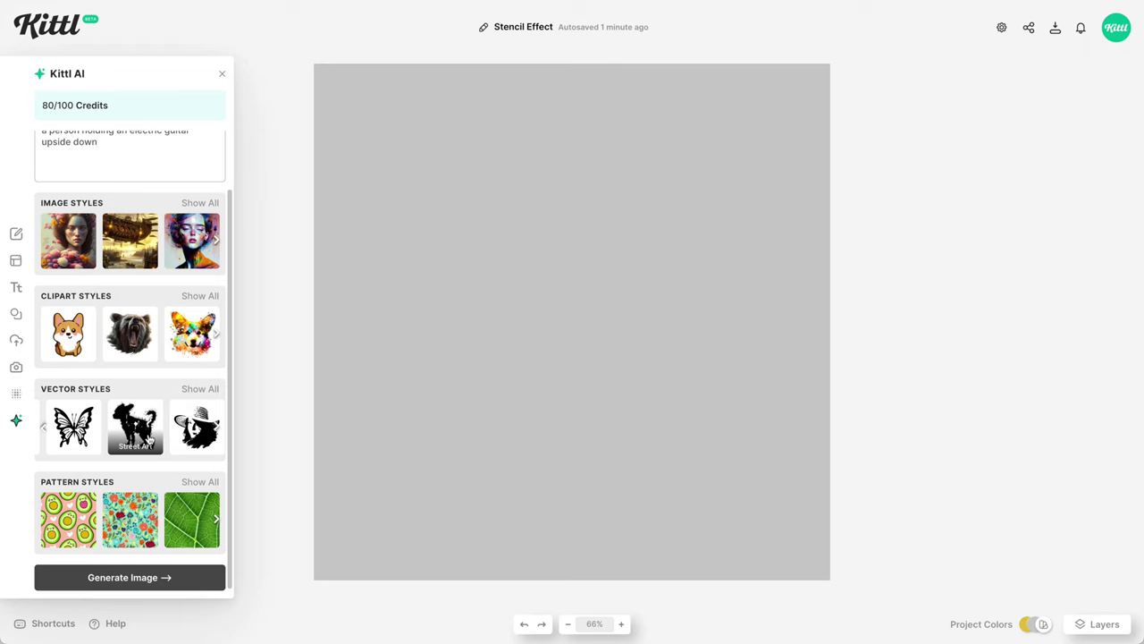
scroll(143, 438, "right", 2)
scroll(149, 439, "right", 1)
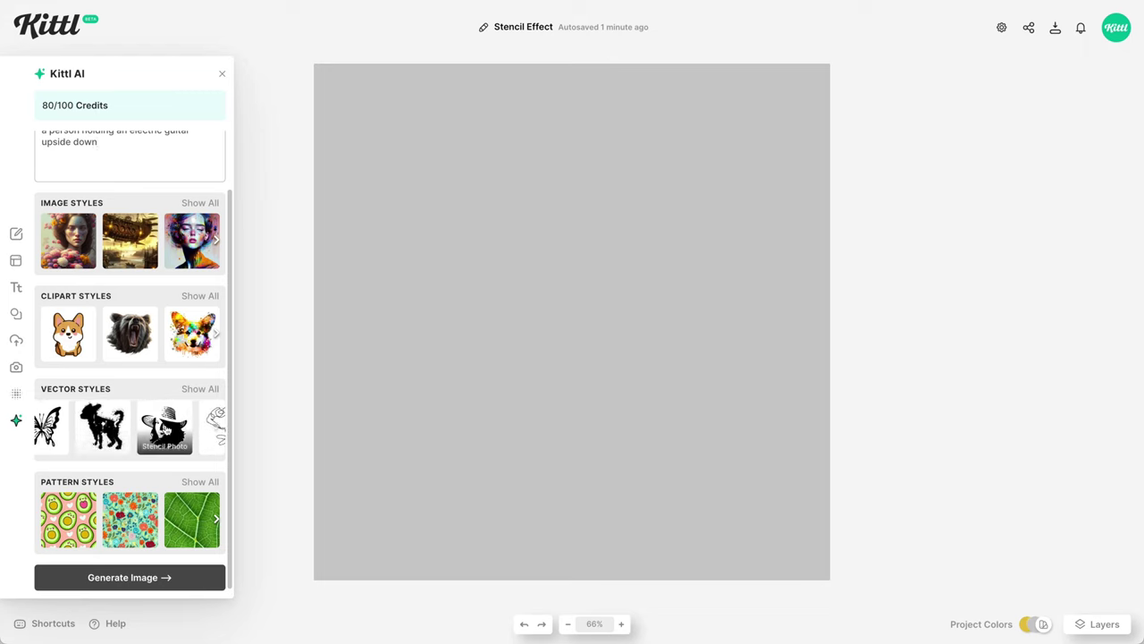
Step: Generate the guitar in Stencil Photo style and enlarge it to fill most of the artboard
left_click(165, 427)
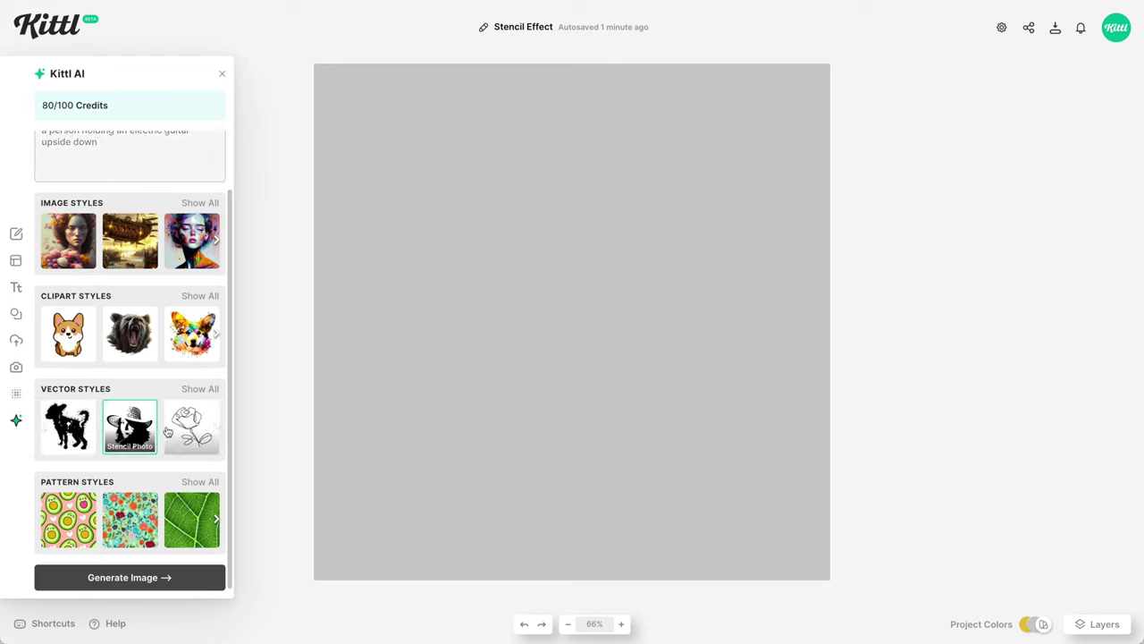
left_click(138, 578)
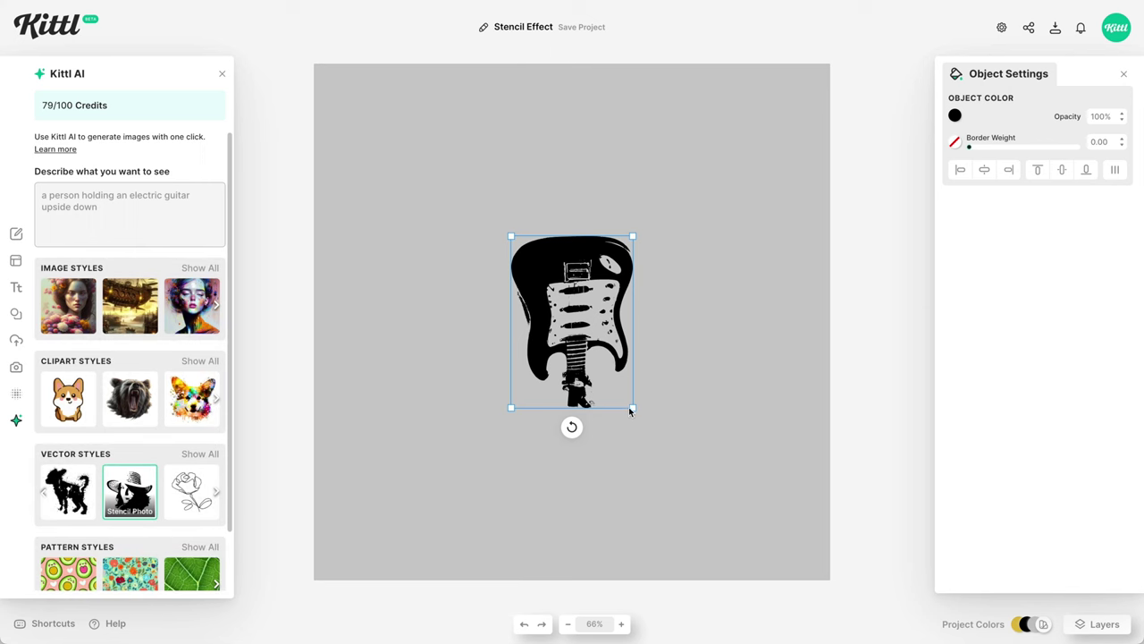
left_click_drag(632, 407, 688, 595)
left_click_drag(617, 356, 616, 385)
left_click(616, 384)
left_click(606, 374)
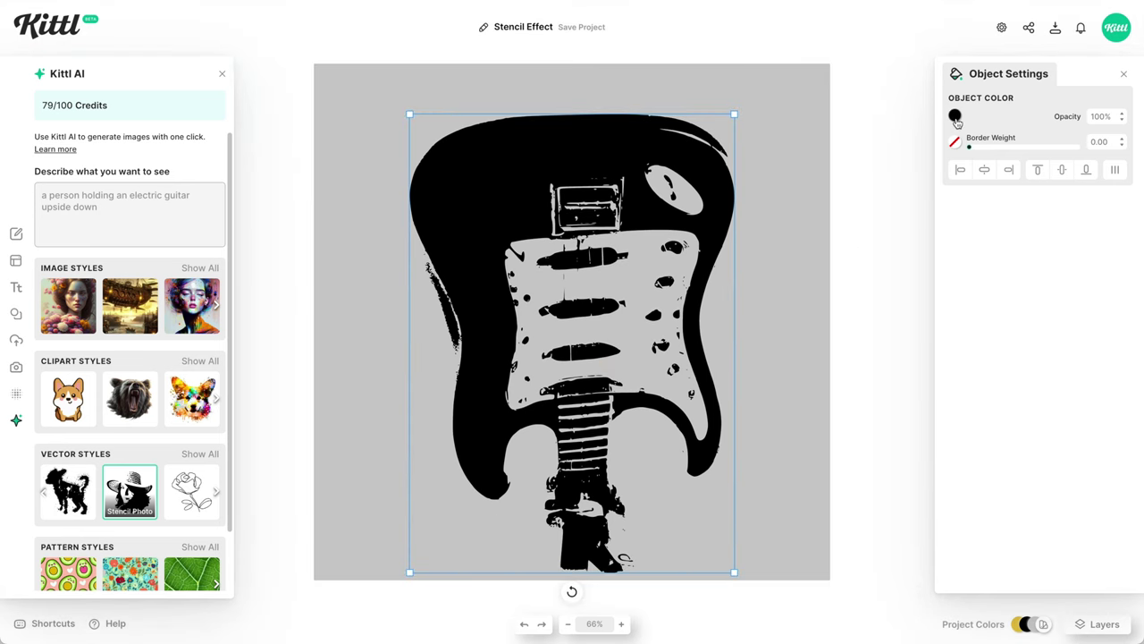
Step: Recolour the AI stencil guitar from black to blue, hex 5288ee
left_click(955, 117)
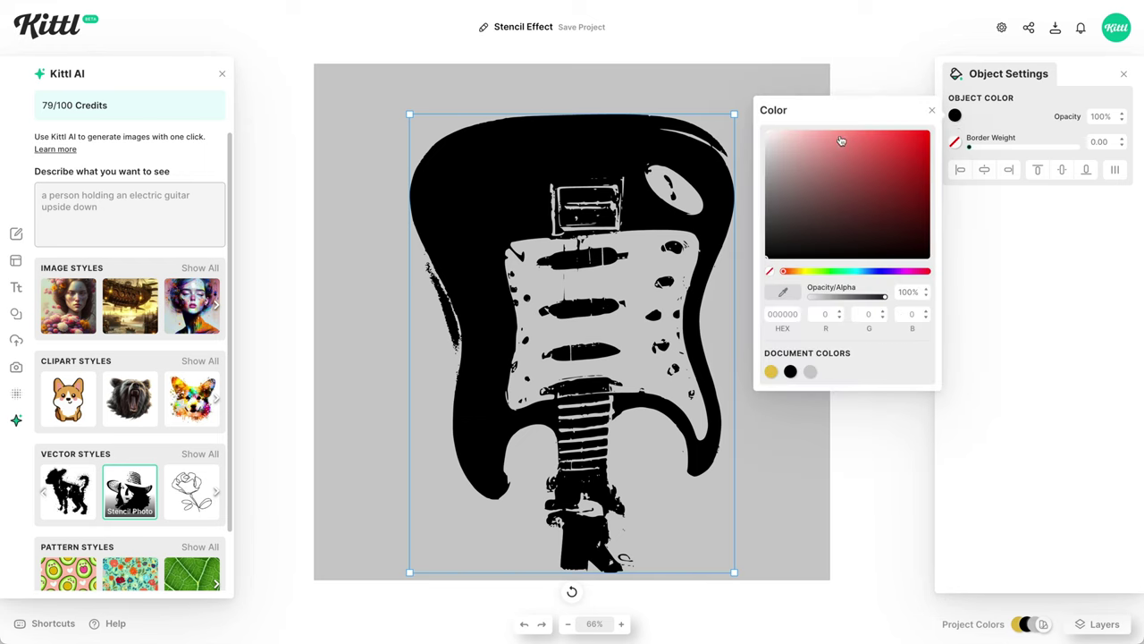
left_click_drag(880, 162, 873, 138)
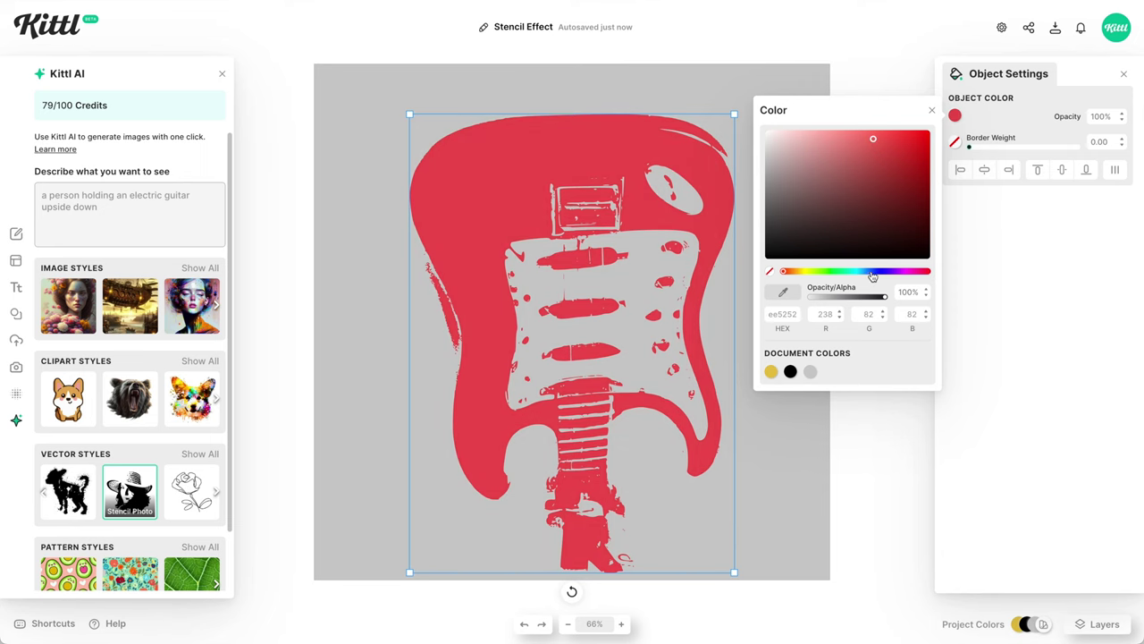
left_click(871, 272)
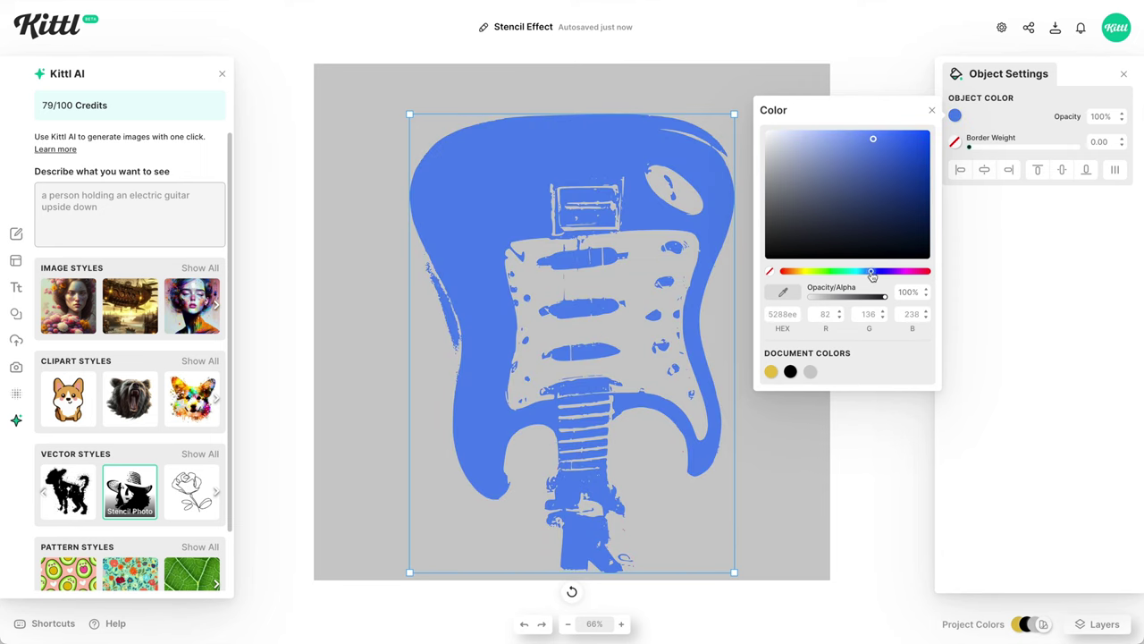
left_click(749, 475)
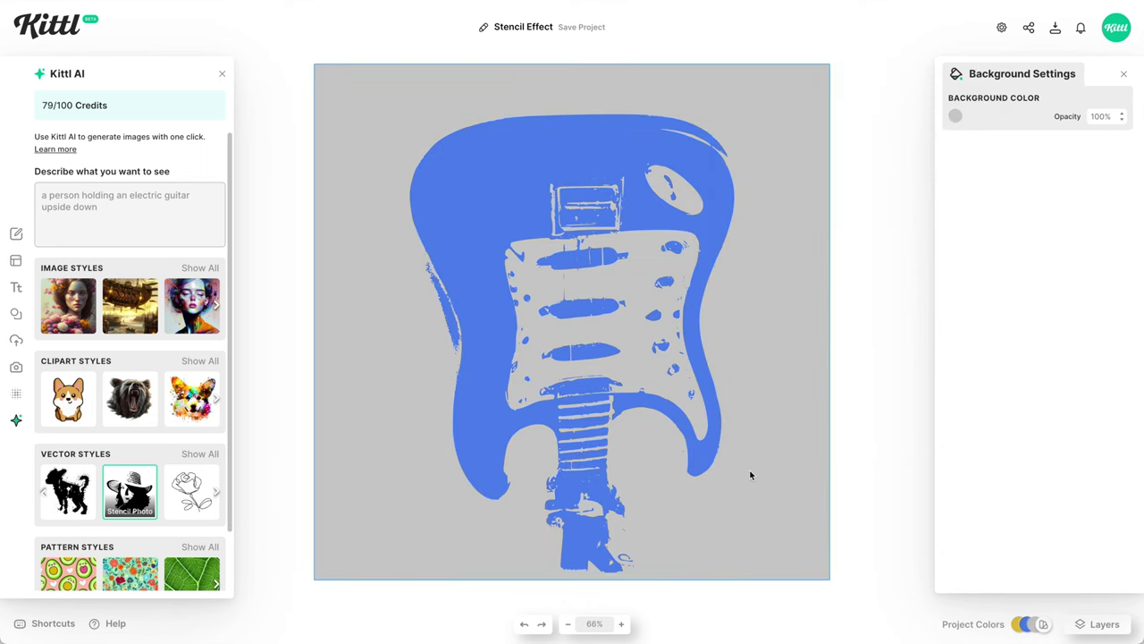
left_click(635, 422)
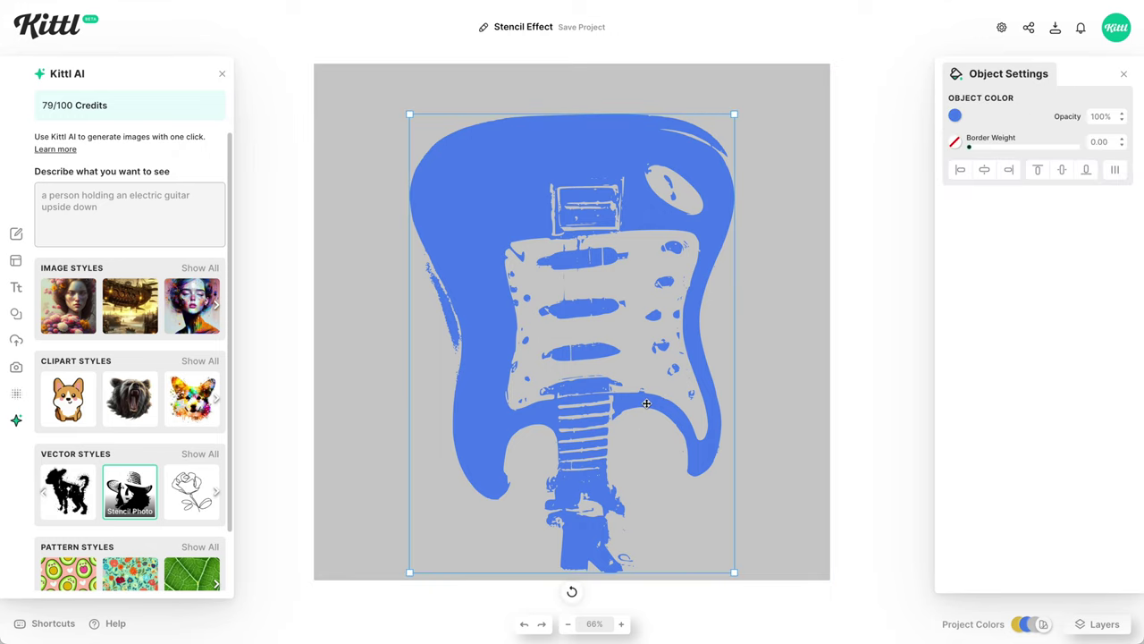